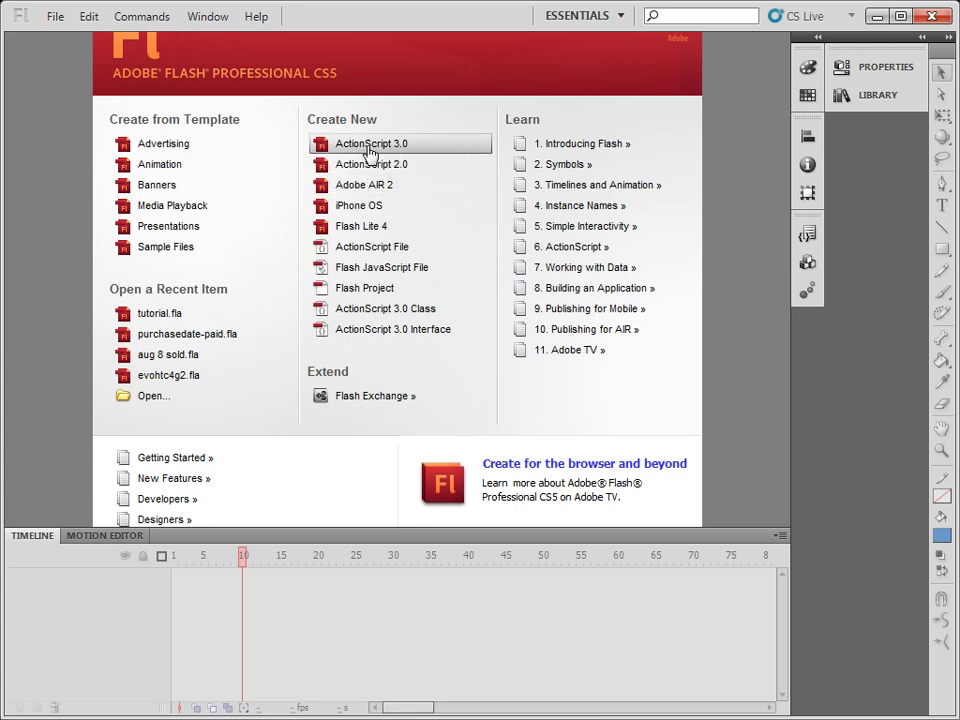
- Start a new ActionScript 3.0 document and draw a blue filled rectangle at the stage's top-left
click(370, 152)
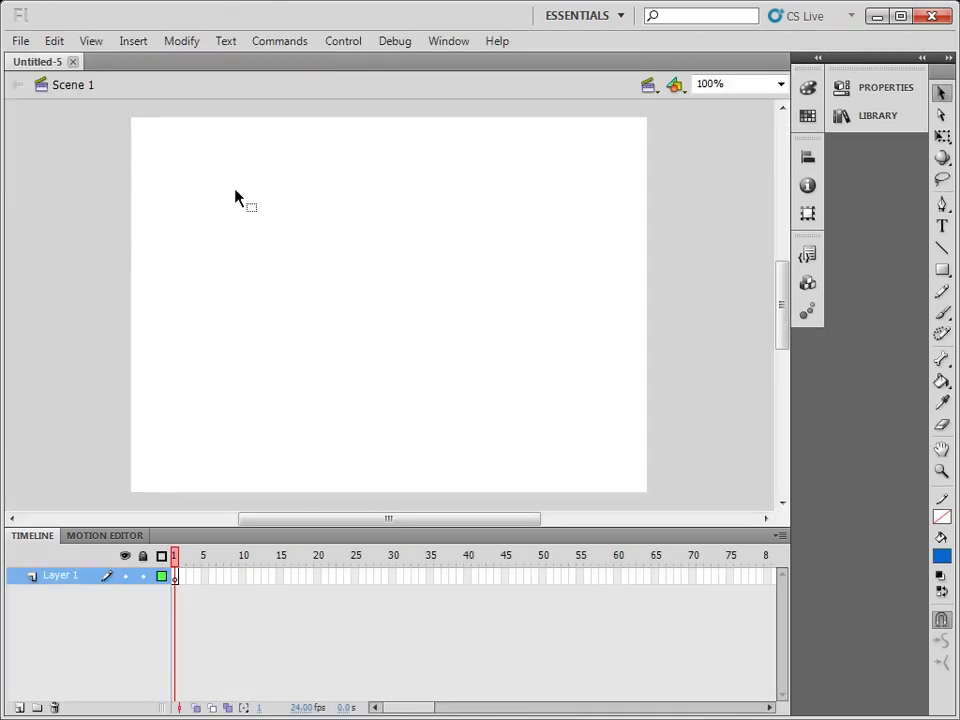
click(941, 271)
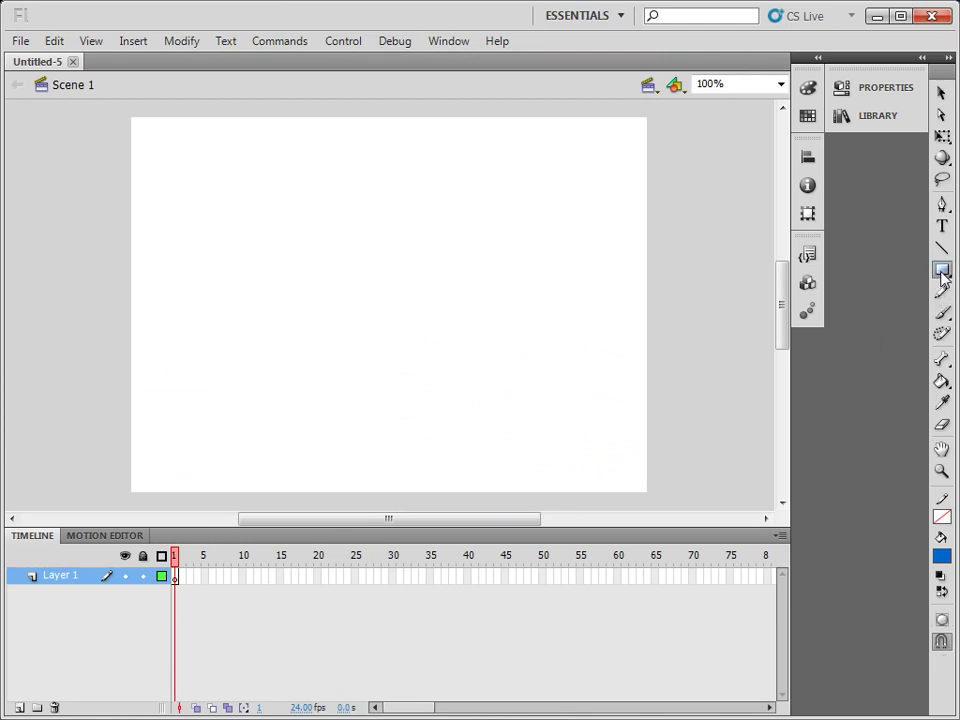
drag(149, 145, 292, 272)
click(948, 88)
- Convert the rectangle to a Graphic symbol named 'box' with centre registration
click(252, 217)
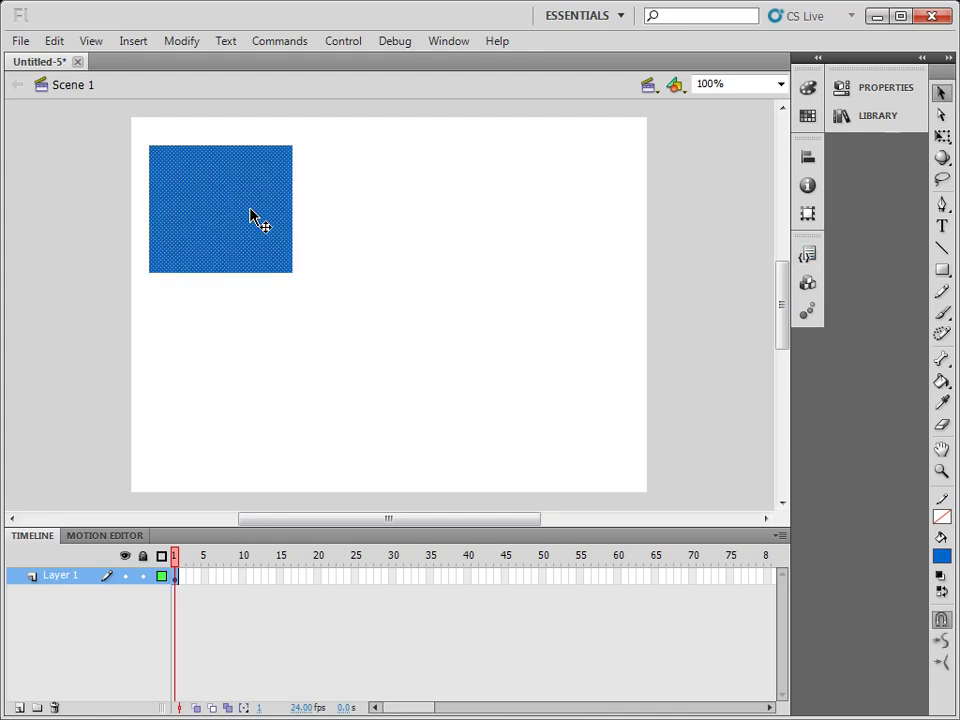
key(F8)
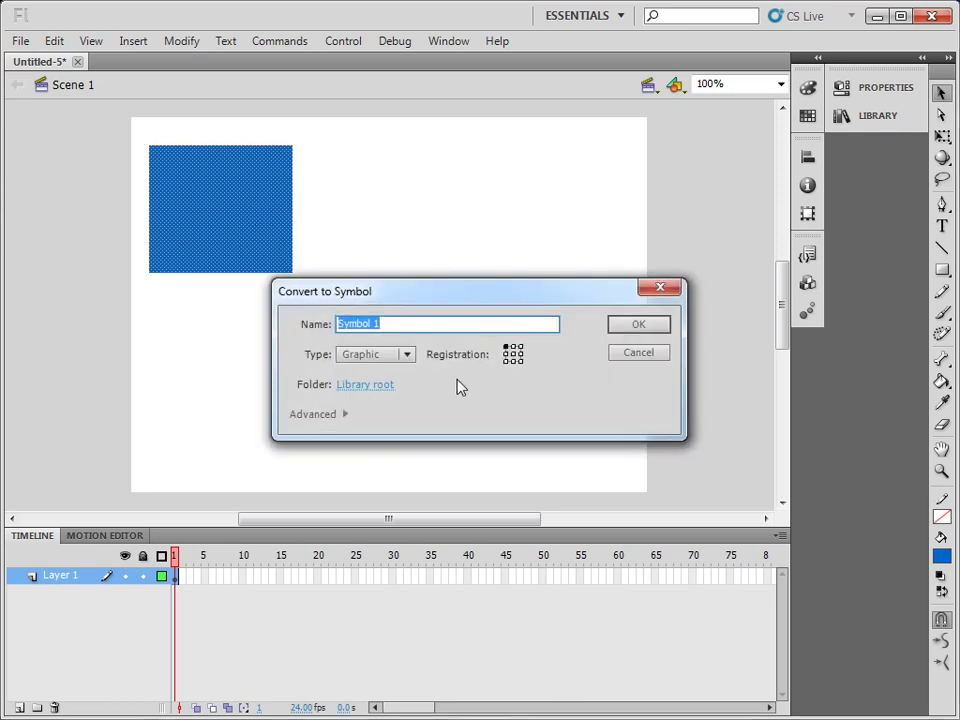
text(box)
click(358, 358)
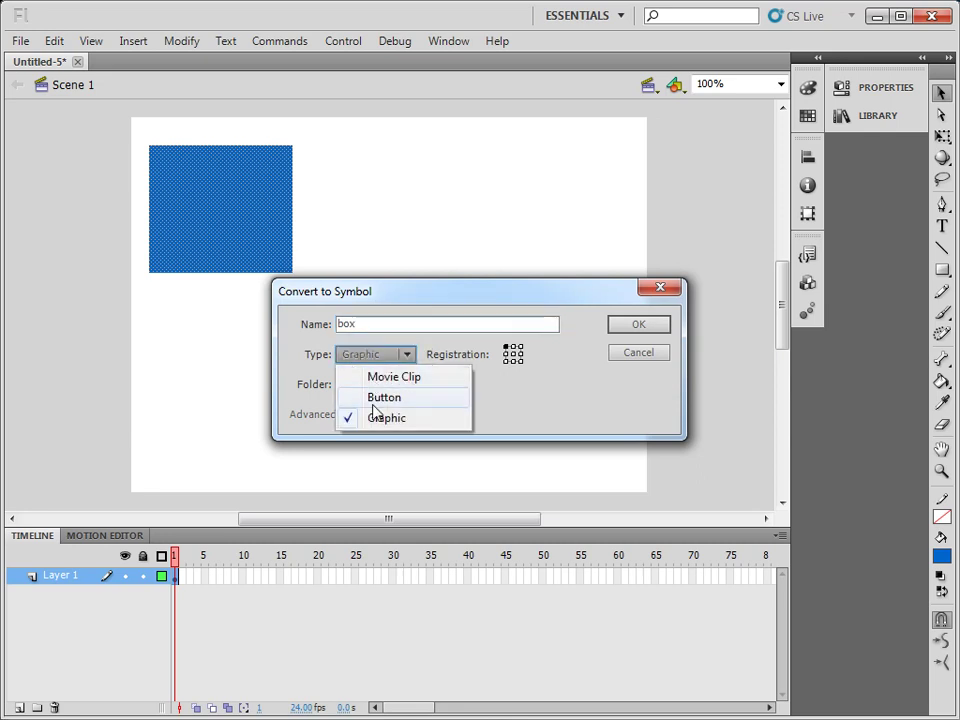
click(390, 421)
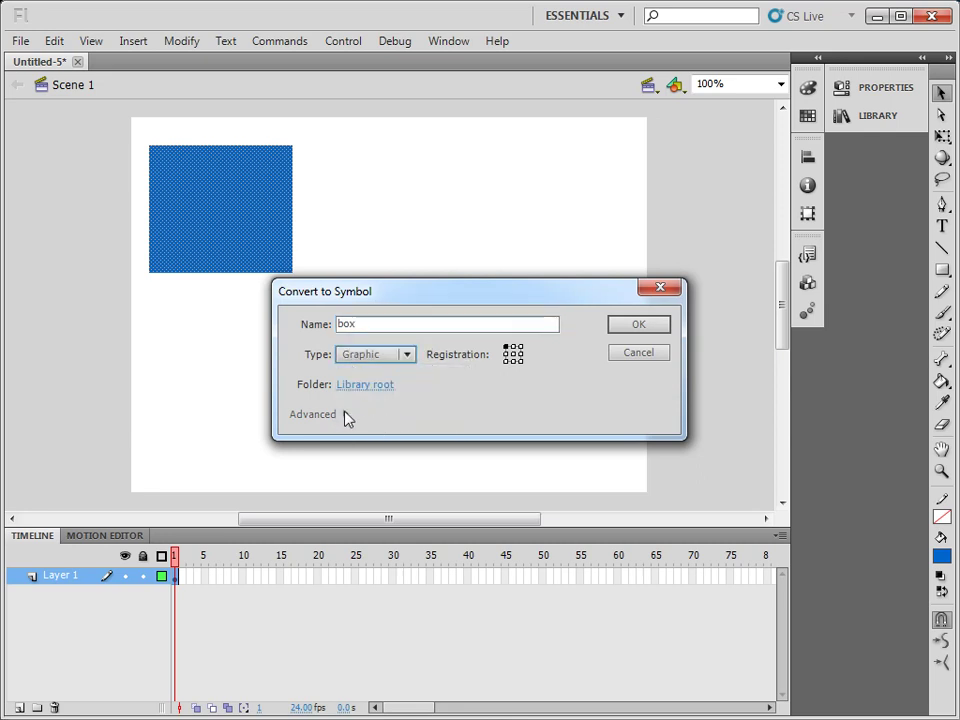
click(652, 326)
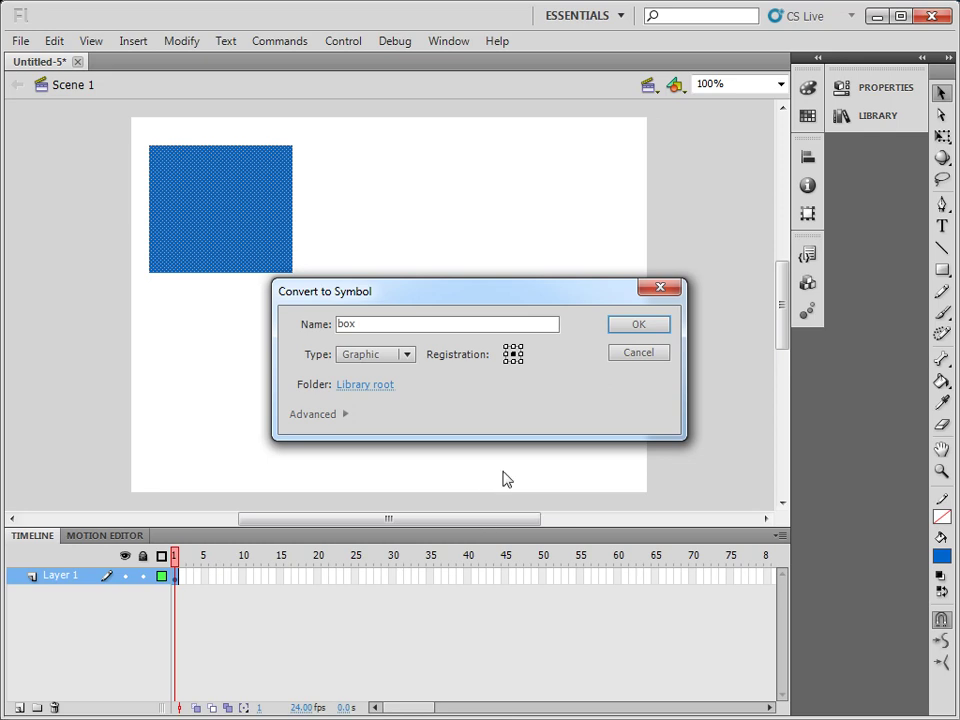
click(513, 354)
- Confirm the box symbol, then extend Layer 1 through frame 15
click(638, 325)
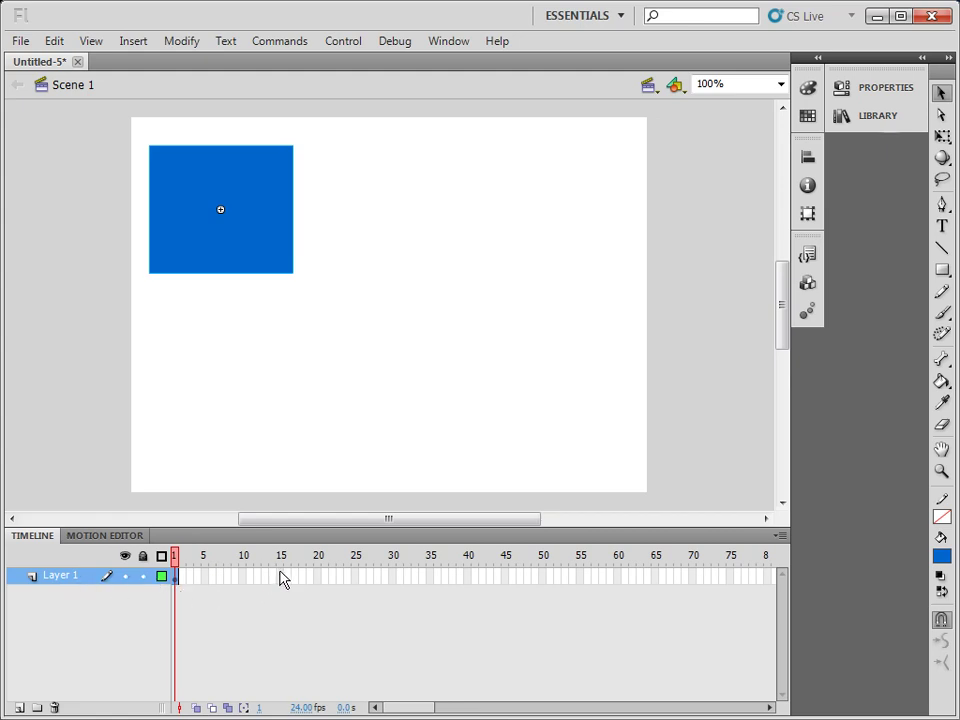
click(282, 578)
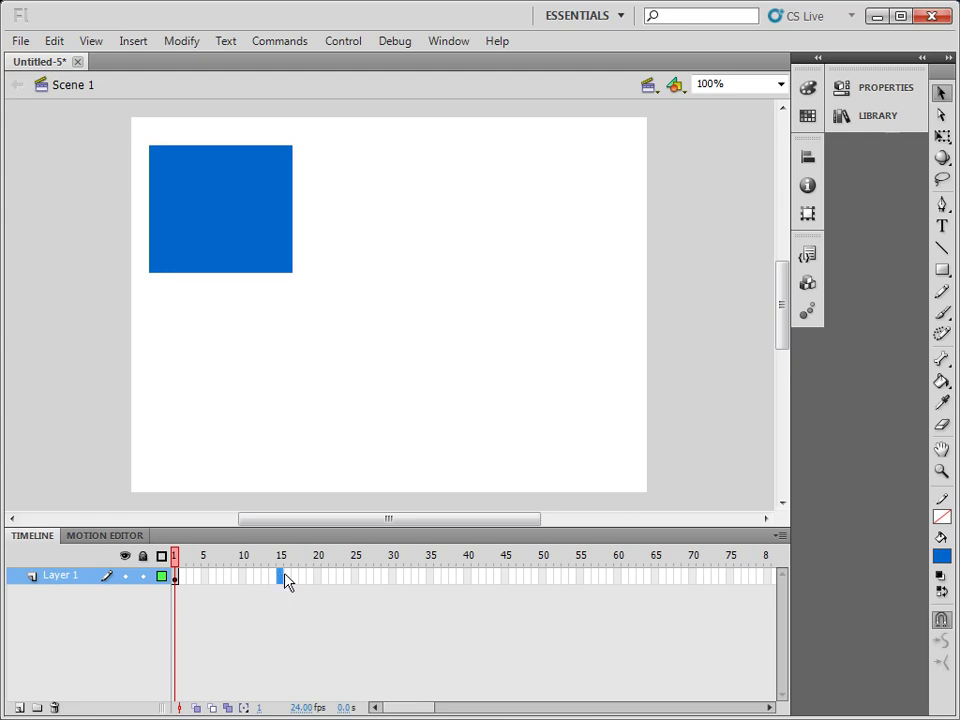
key(F6)
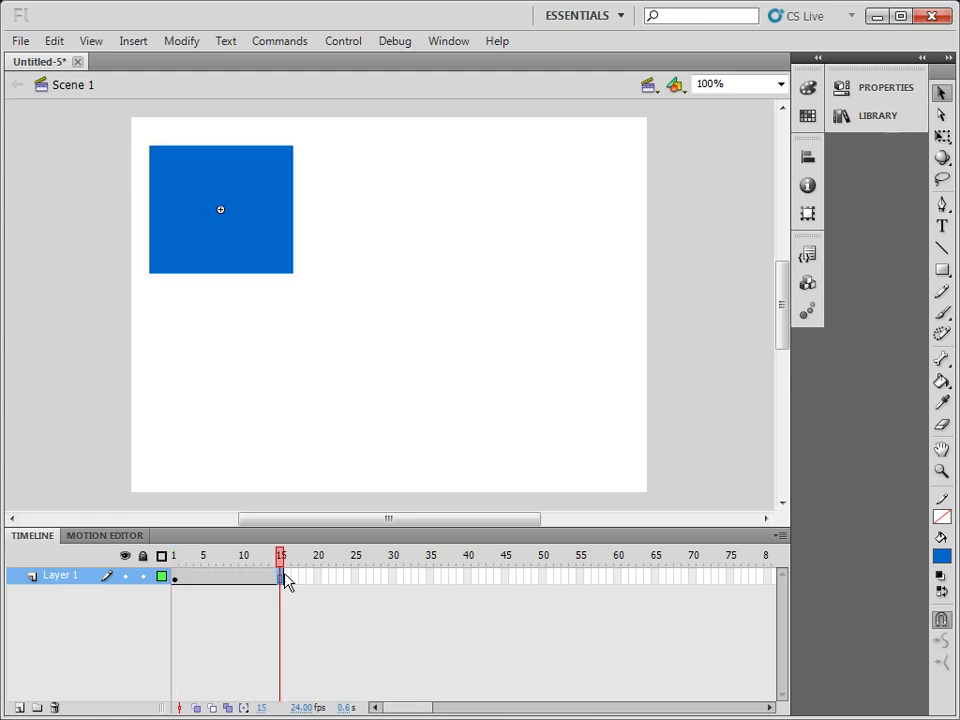
right_click(230, 582)
- Add a motion tween and, at frame 5, move the box down-right and curve the path rightward
click(325, 85)
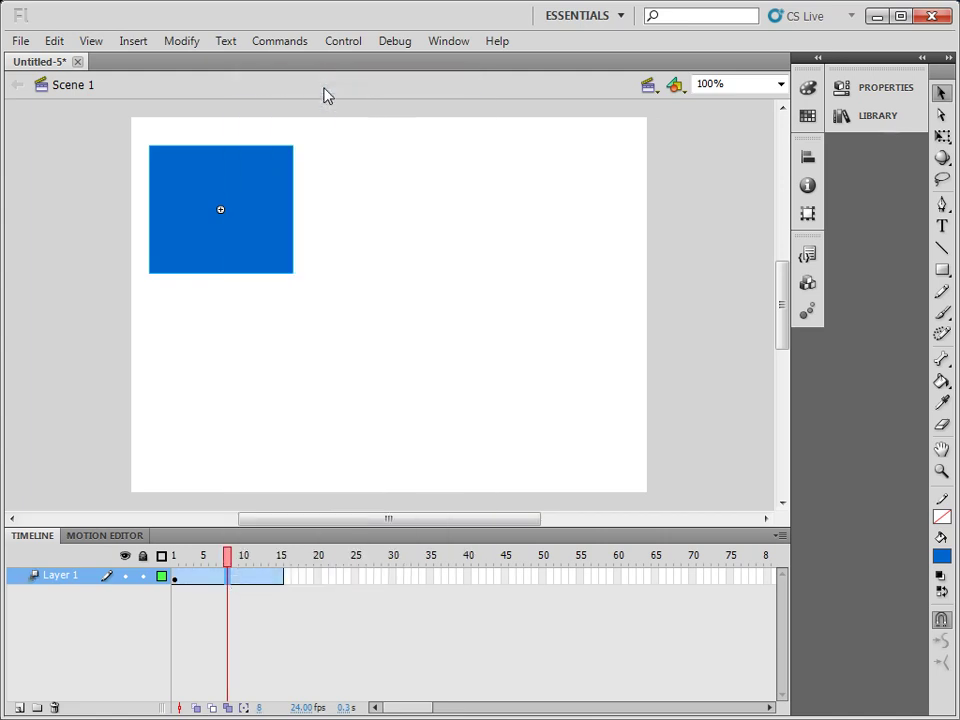
drag(230, 560, 208, 563)
click(221, 208)
drag(221, 210, 295, 361)
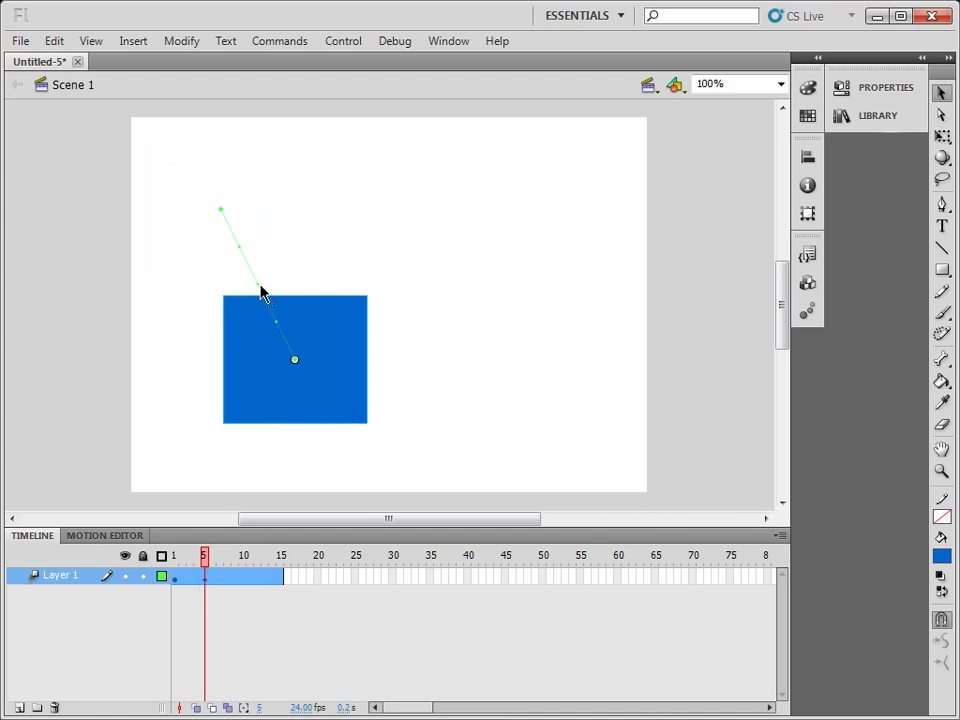
drag(260, 290, 328, 274)
mouse_move(207, 568)
mouse_down()
mouse_move(178, 570)
mouse_move(204, 564)
mouse_move(208, 572)
mouse_up()
- At frame 12, move the box up-right and bend the two new path segments downward
click(258, 568)
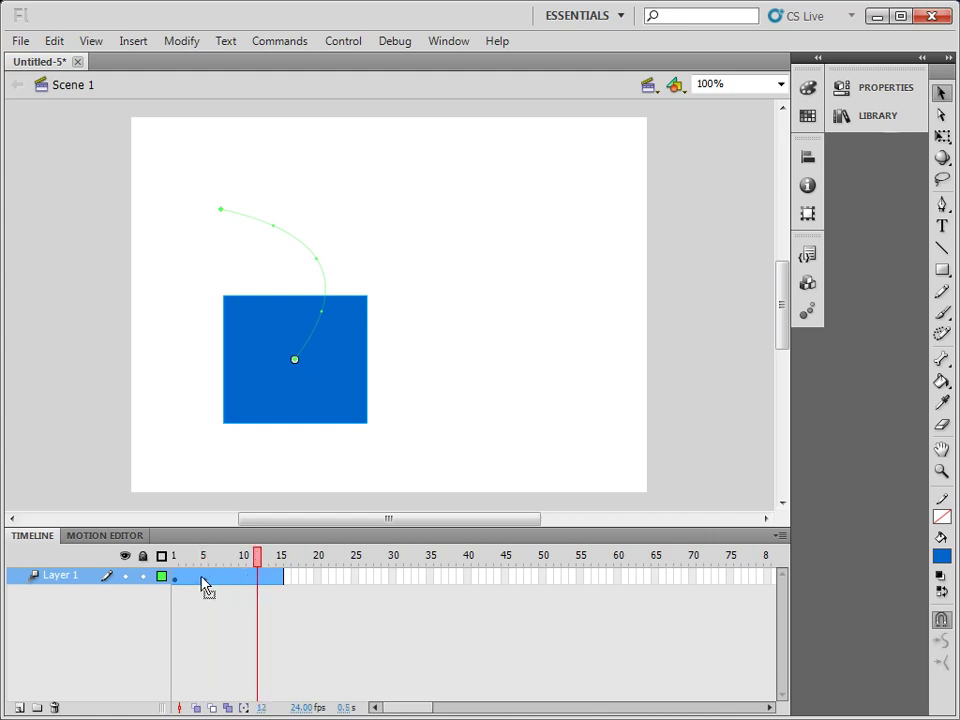
drag(304, 375, 518, 320)
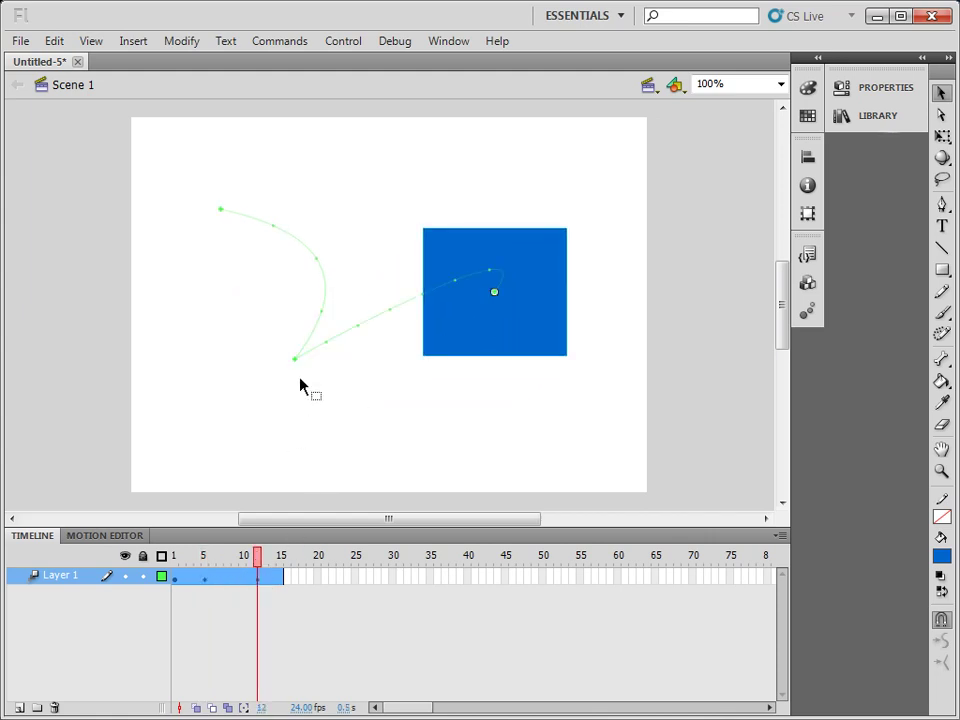
drag(391, 318, 346, 431)
drag(475, 316, 371, 424)
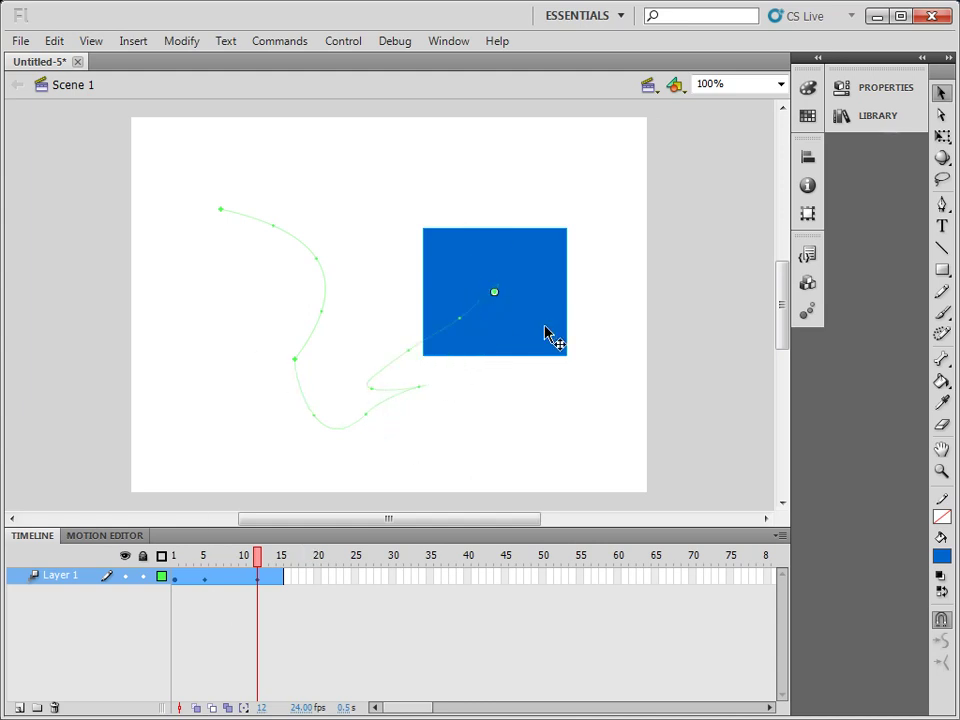
- At frame 12, use Free Transform to shrink the box and rotate it about 45 degrees
right_click(487, 334)
mouse_move(576, 626)
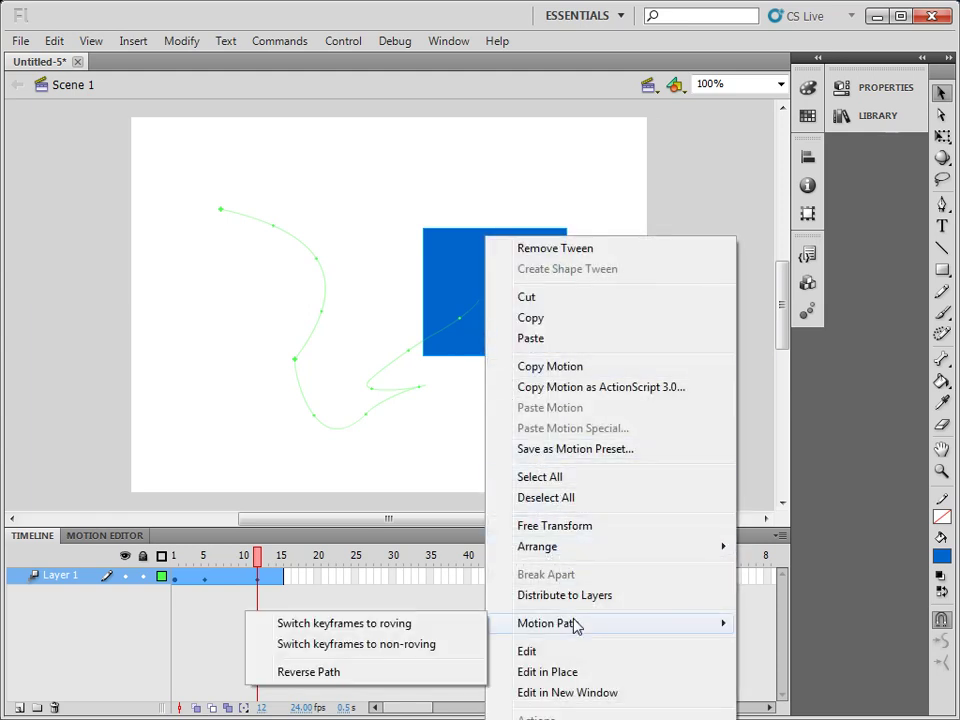
click(568, 529)
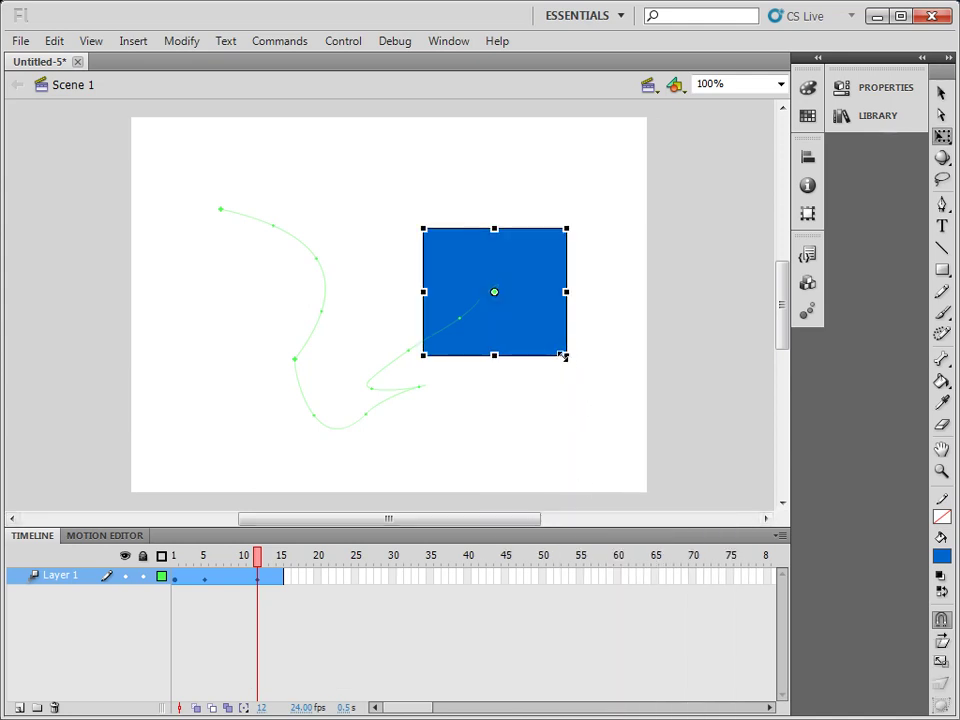
drag(563, 355, 517, 310)
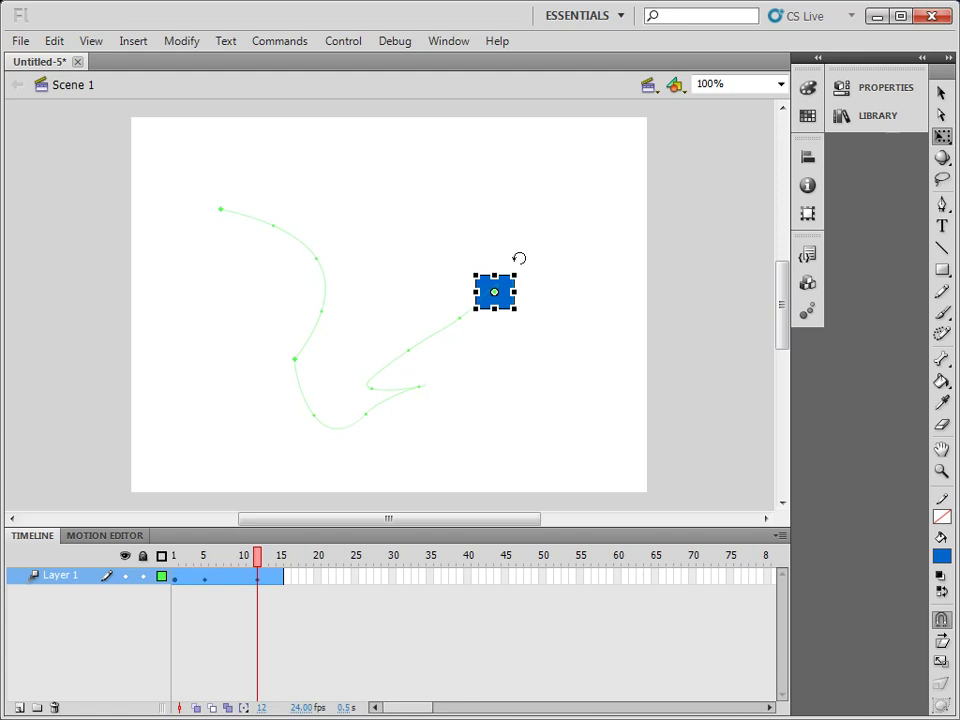
drag(518, 264, 538, 289)
- Scrub back to frame 4 and select the whole tween span on Layer 1
mouse_move(256, 562)
mouse_down()
mouse_move(176, 561)
mouse_move(262, 565)
mouse_up()
click(262, 565)
click(808, 157)
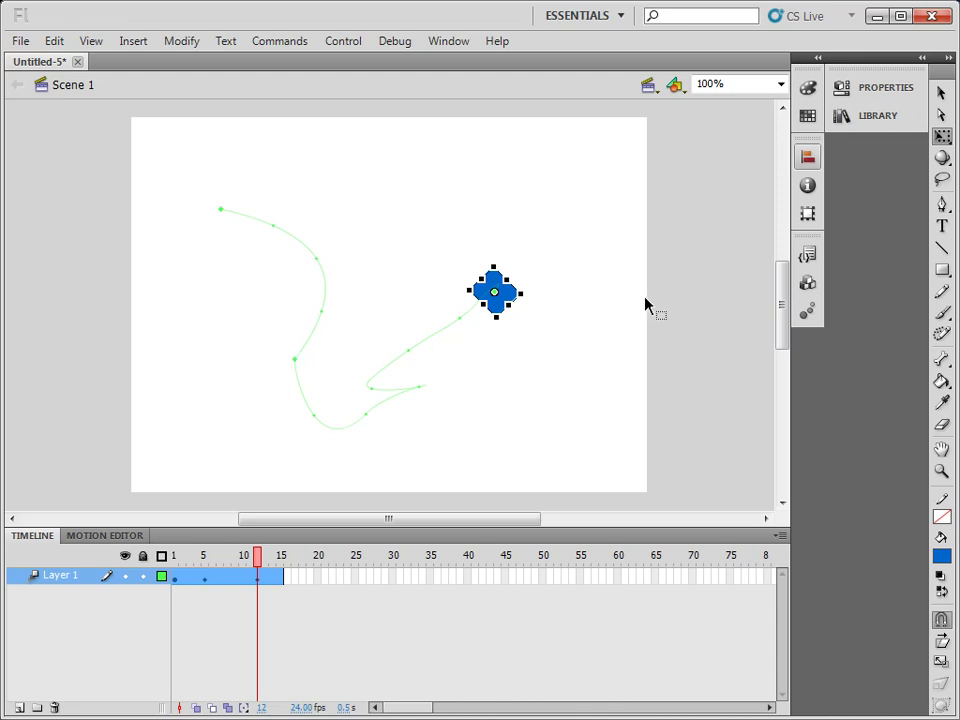
- Give the box instance an Alpha color effect of 0% at frame 12, then preview an earlier frame
click(868, 101)
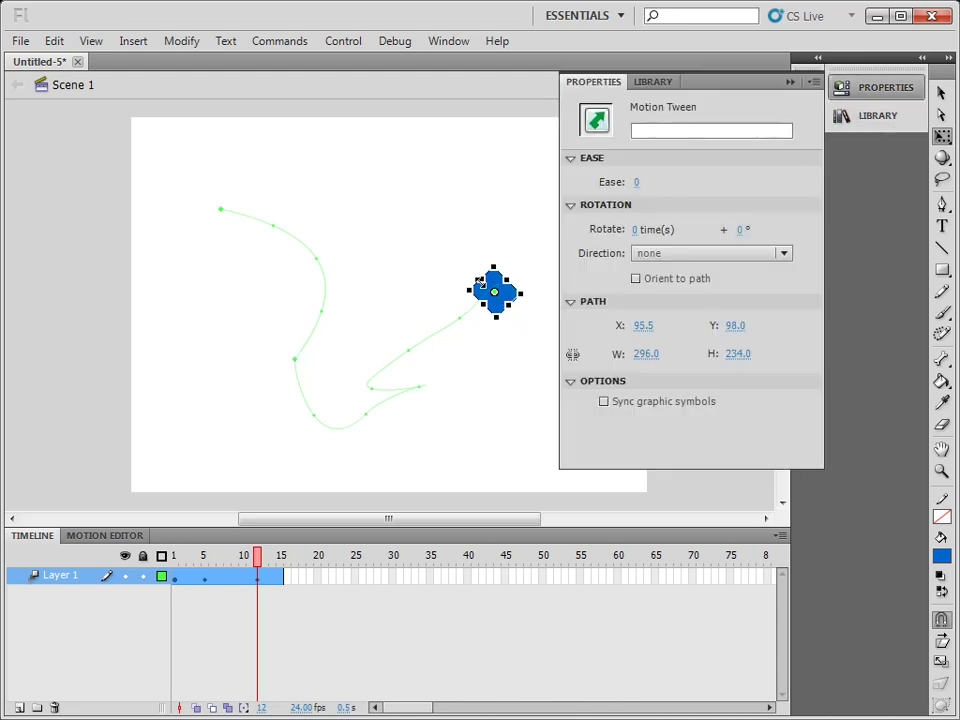
click(942, 92)
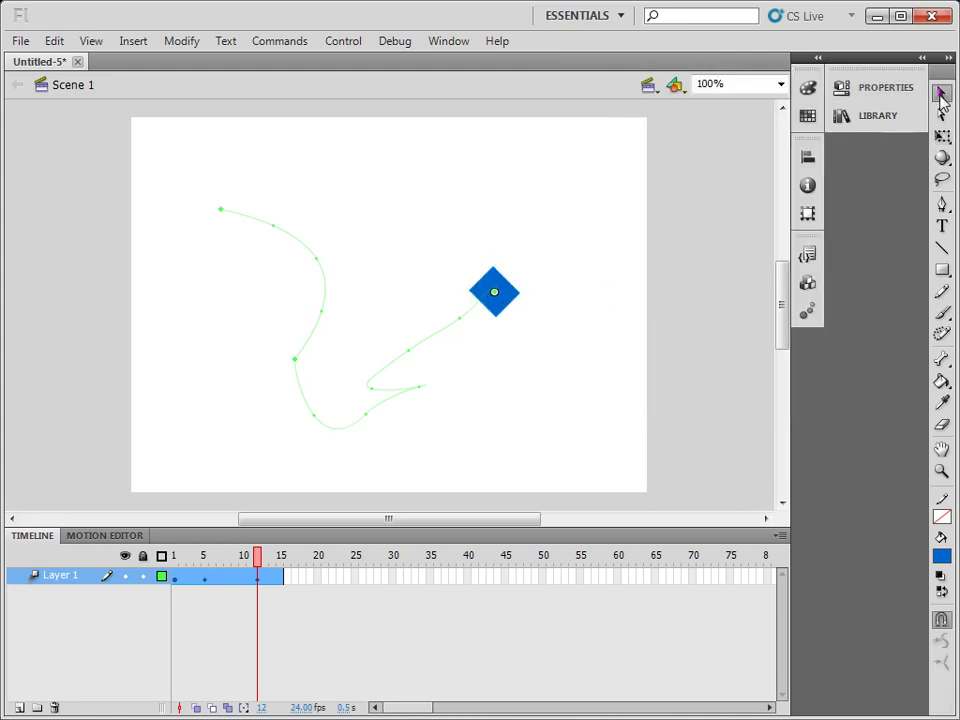
click(876, 92)
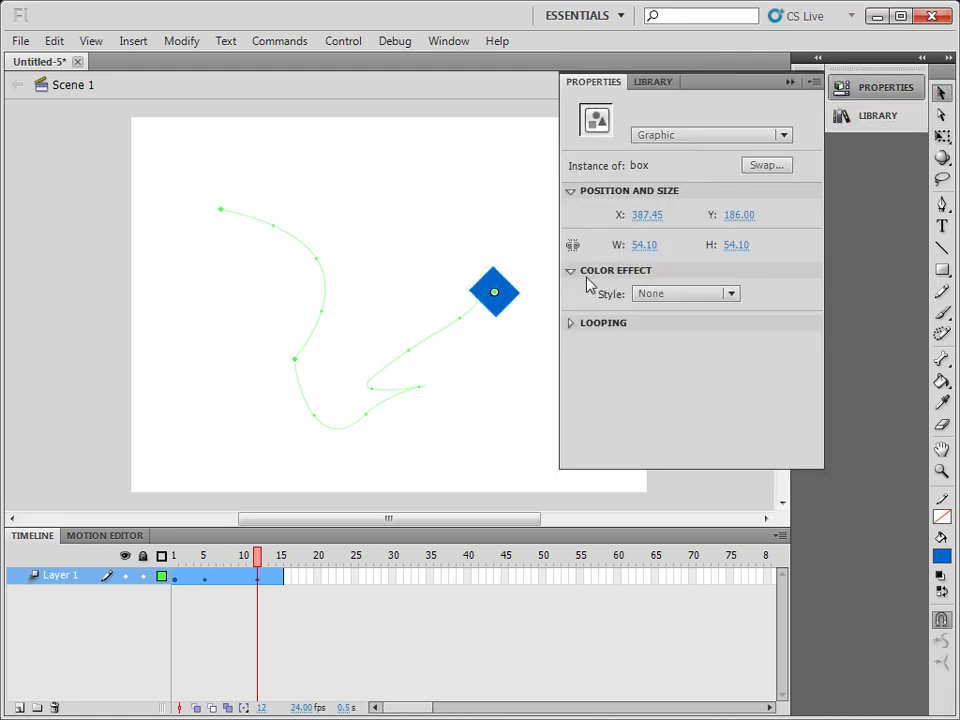
click(665, 296)
click(740, 400)
drag(636, 330, 607, 336)
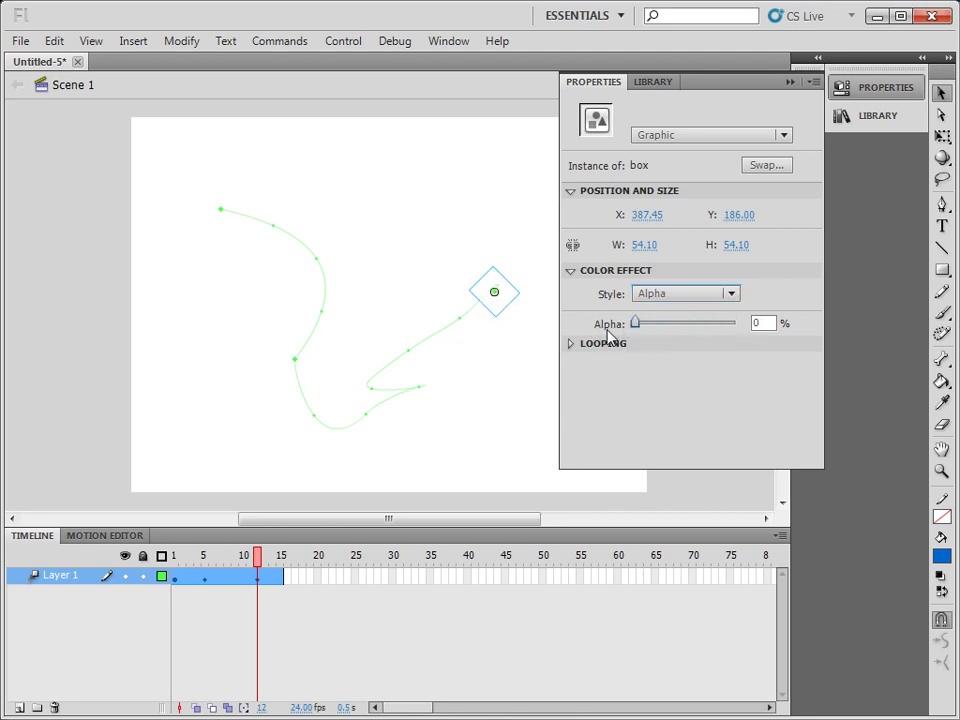
click(518, 397)
drag(258, 560, 178, 557)
- Save the document under the name tutorial.fla
click(20, 41)
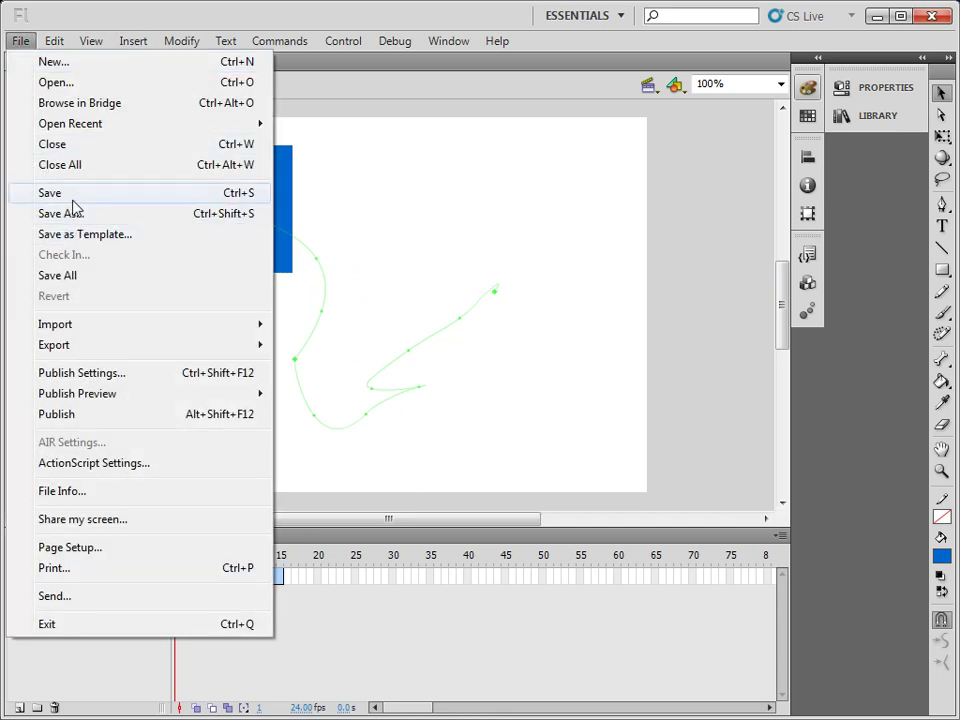
click(72, 201)
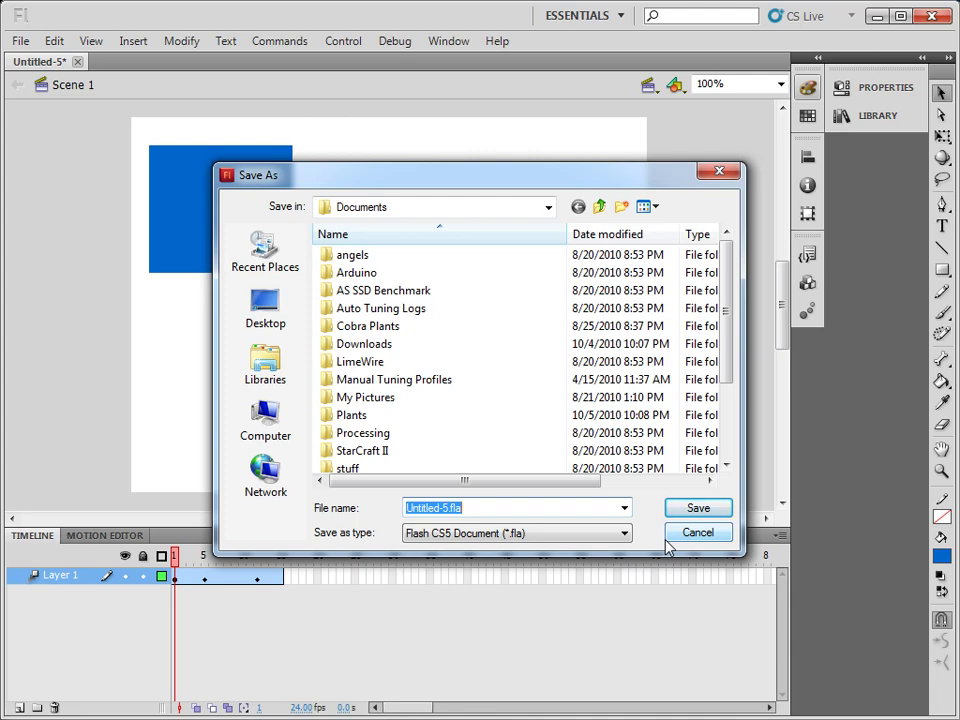
text(tutorial)
key(Return)
key(Return)
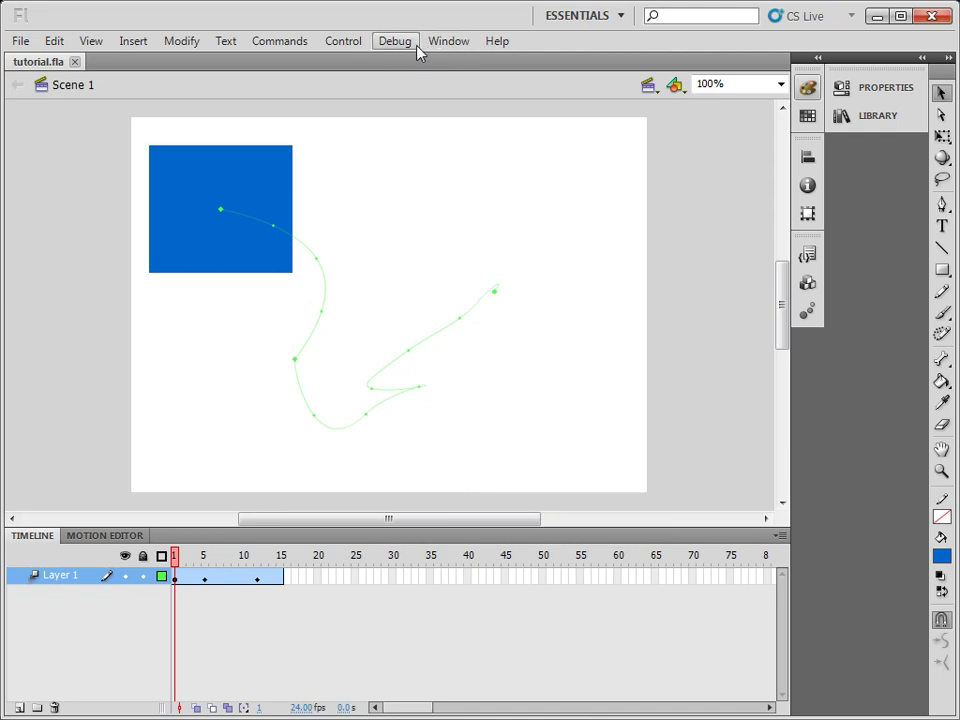
- Run Control > Test Movie to play the animation, then close the player window
click(343, 45)
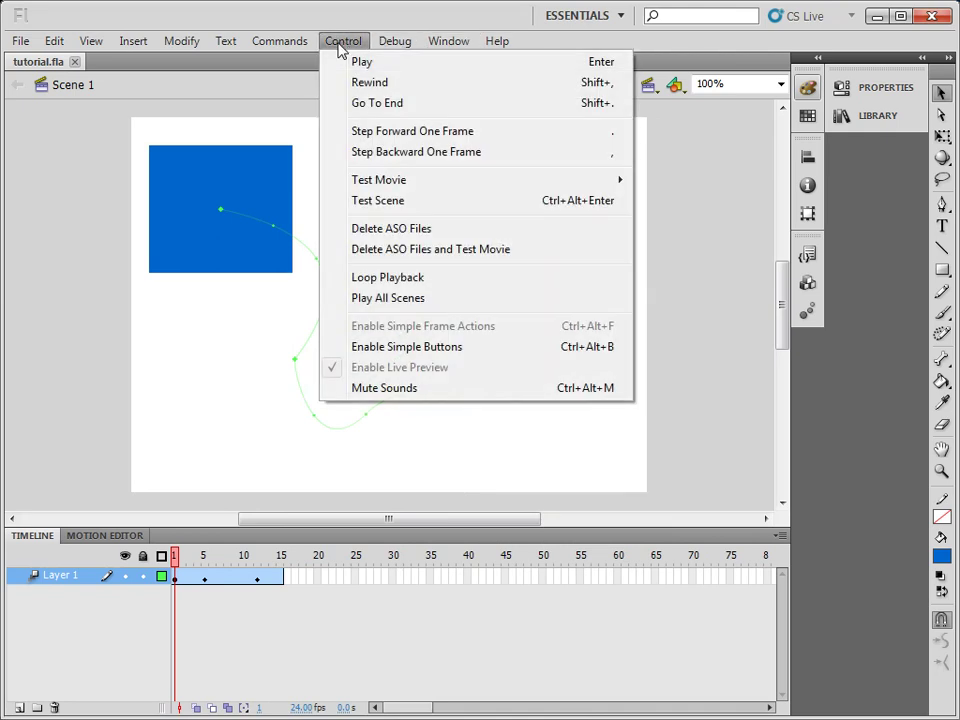
mouse_move(384, 181)
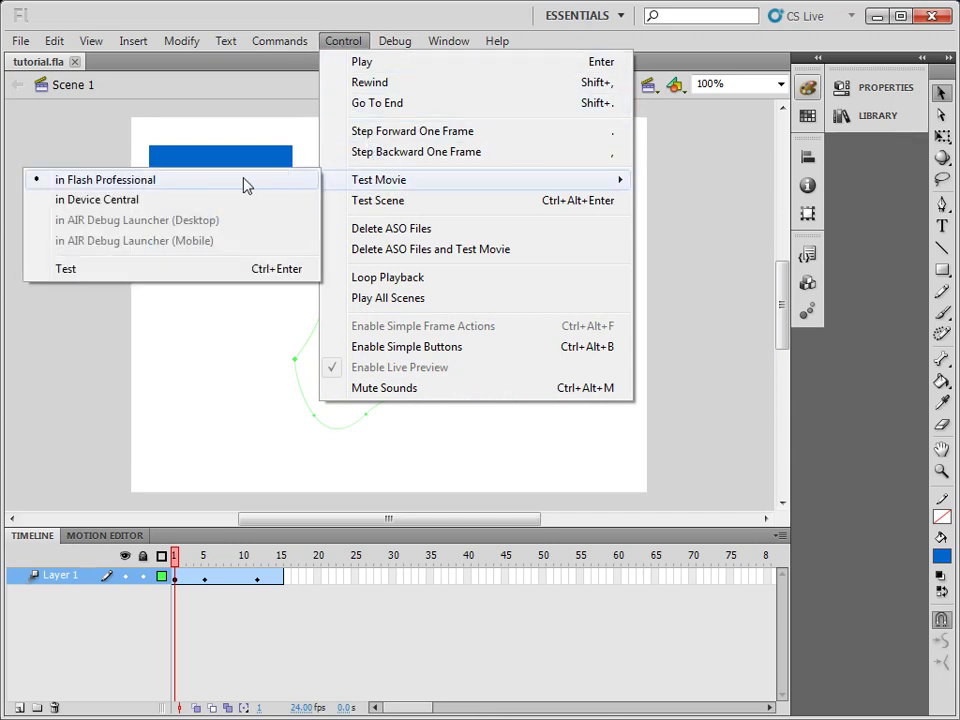
click(243, 271)
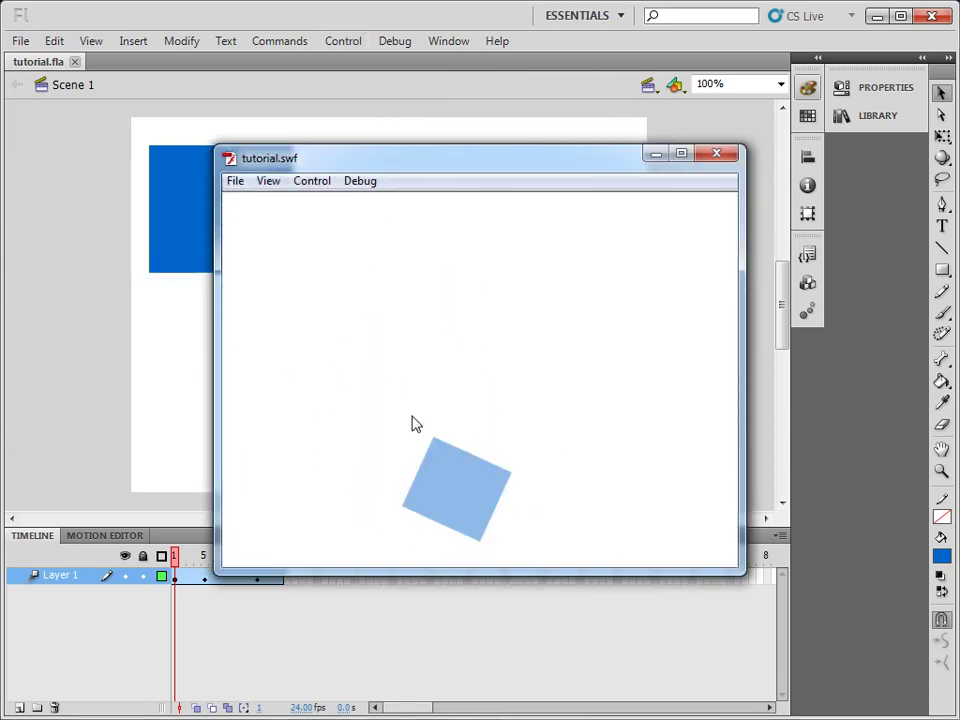
click(716, 155)
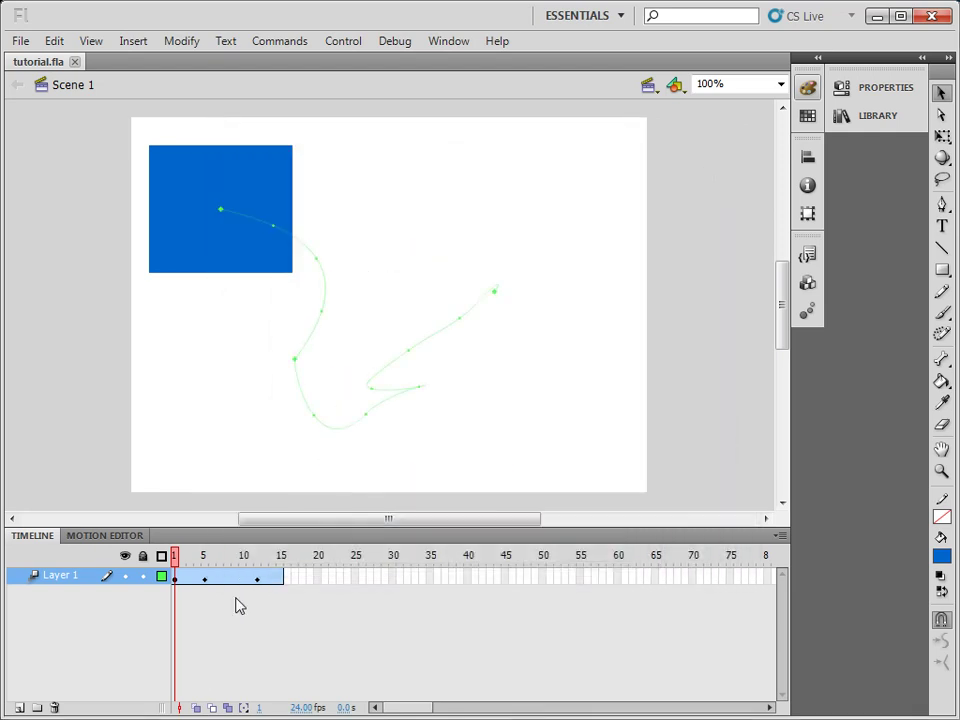
- Select the box's motion tween and set its Ease value to -100
mouse_move(177, 560)
mouse_down()
mouse_move(242, 562)
mouse_move(182, 566)
mouse_move(190, 572)
mouse_up()
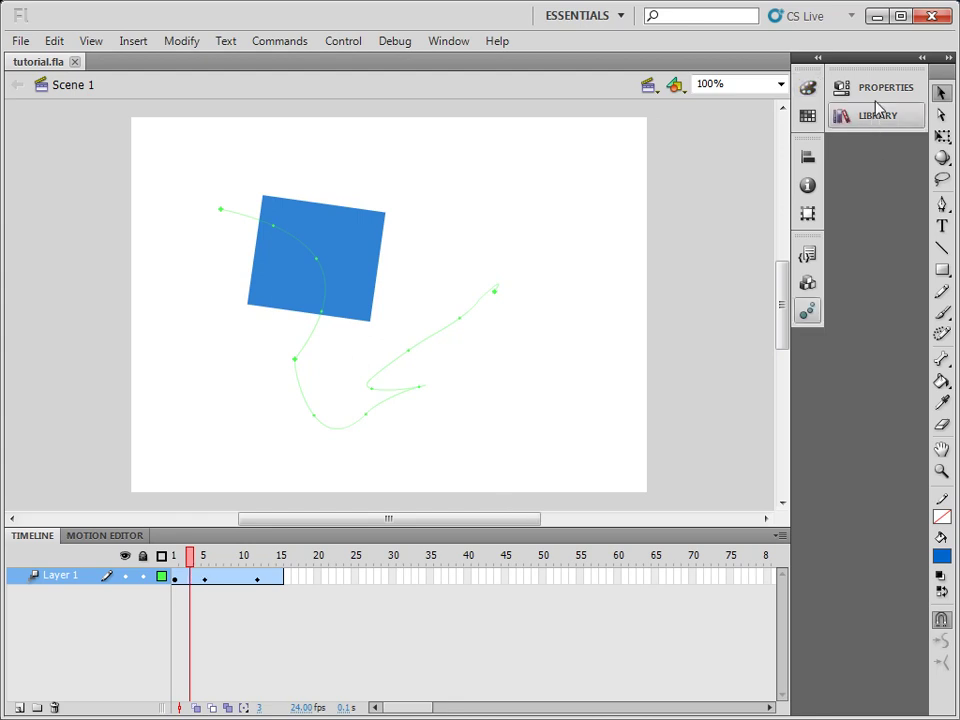
click(880, 97)
click(192, 577)
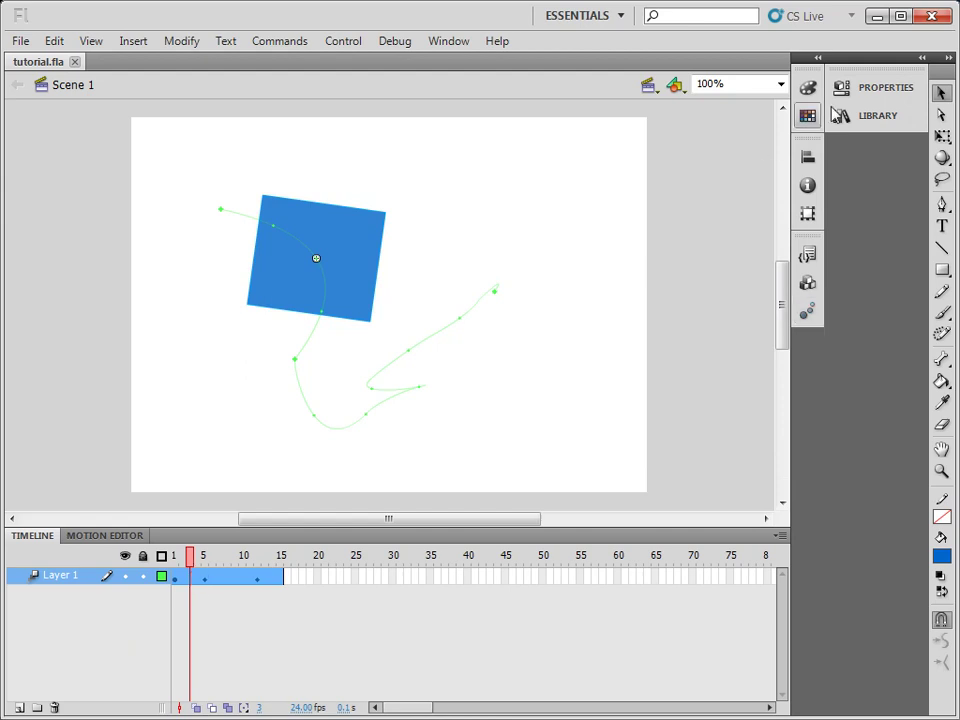
click(884, 92)
drag(636, 183, 930, 195)
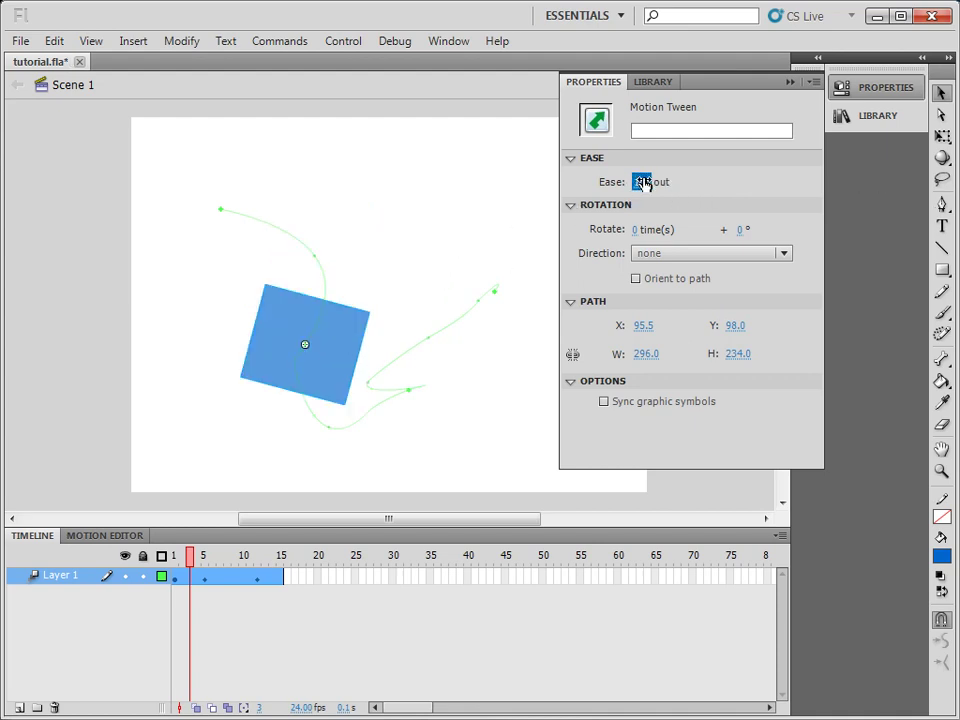
drag(643, 183, 240, 185)
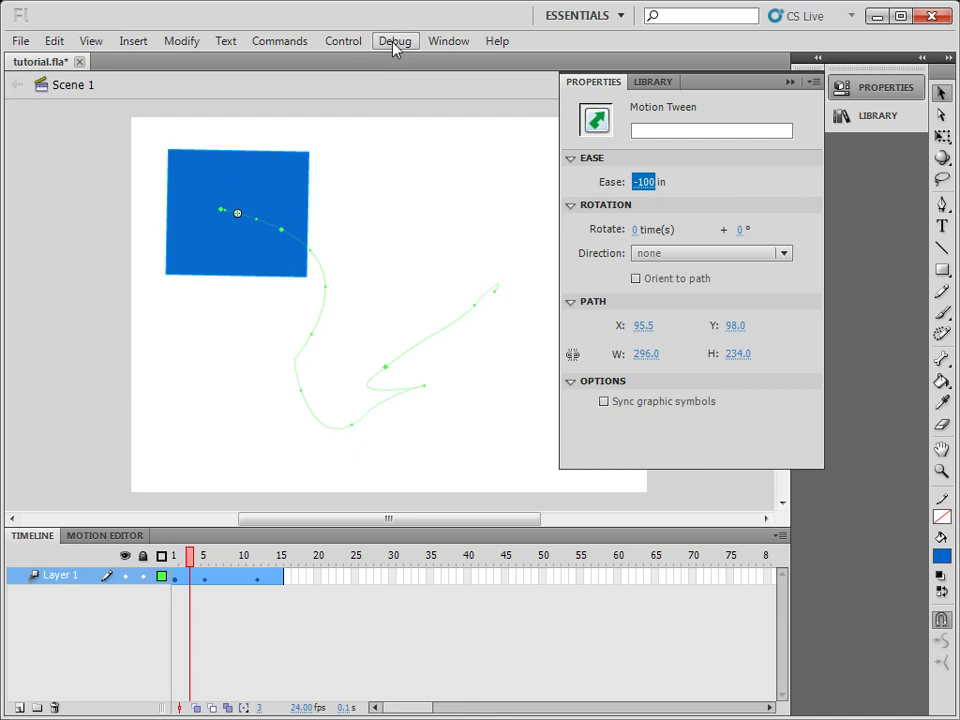
click(356, 41)
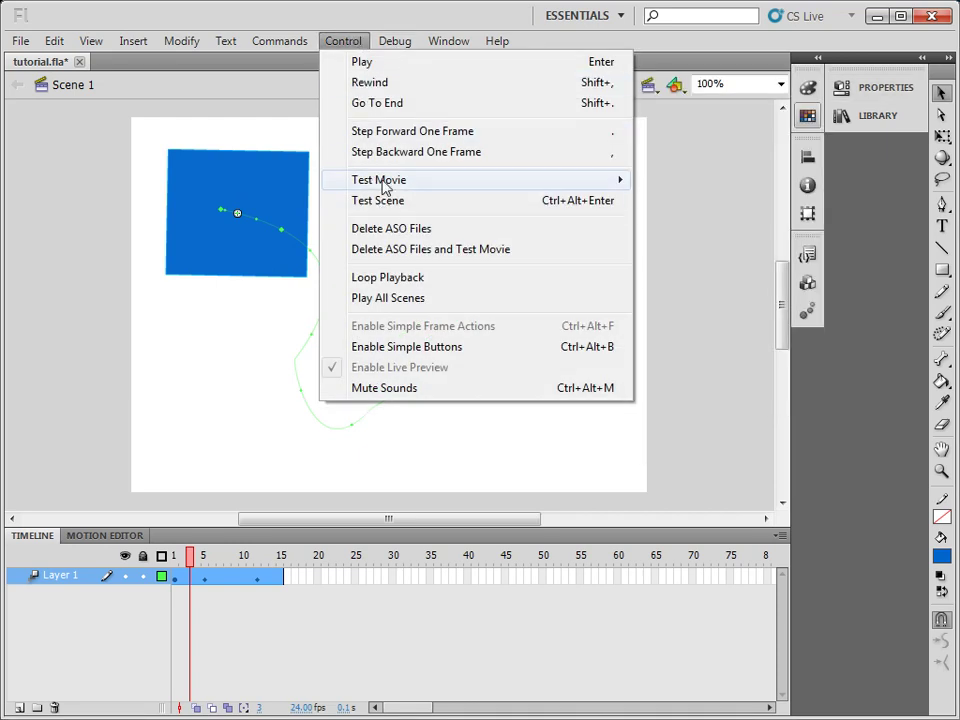
mouse_move(340, 185)
click(206, 270)
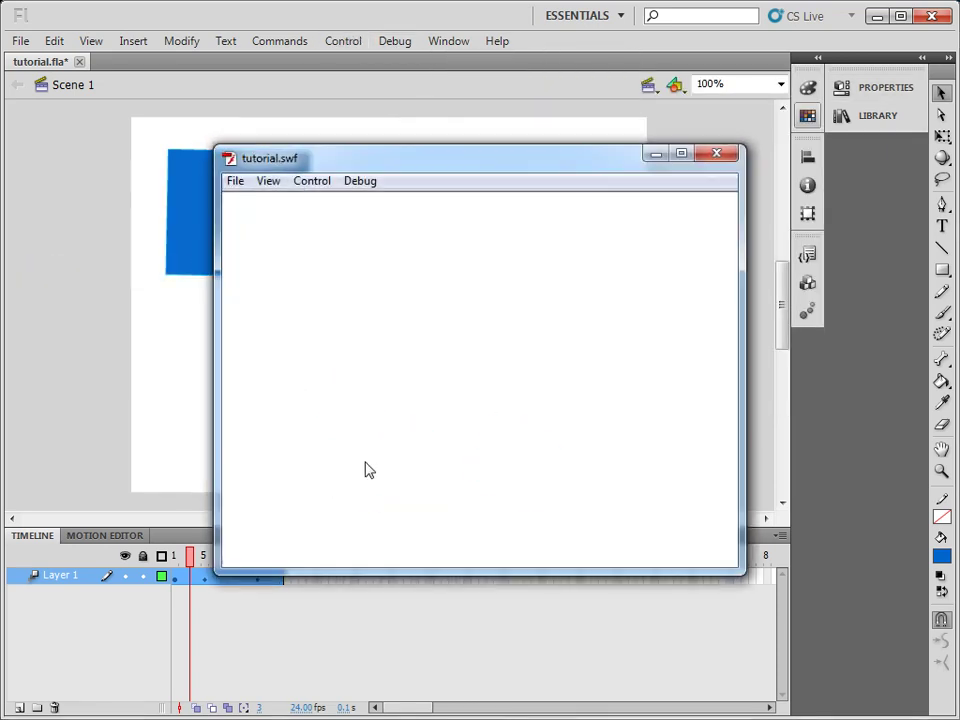
click(722, 154)
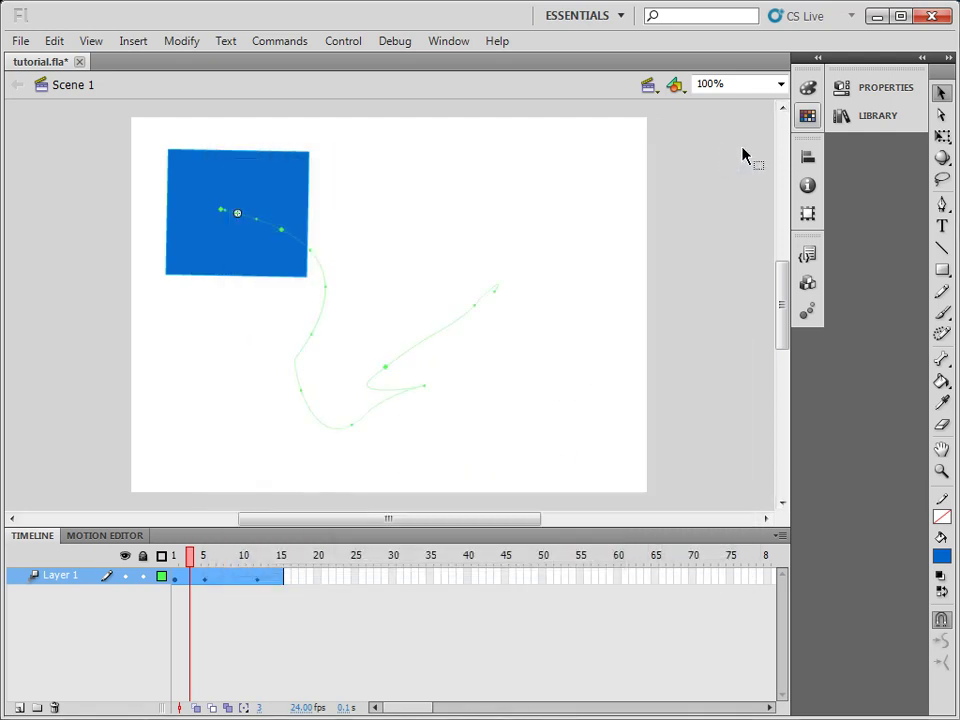